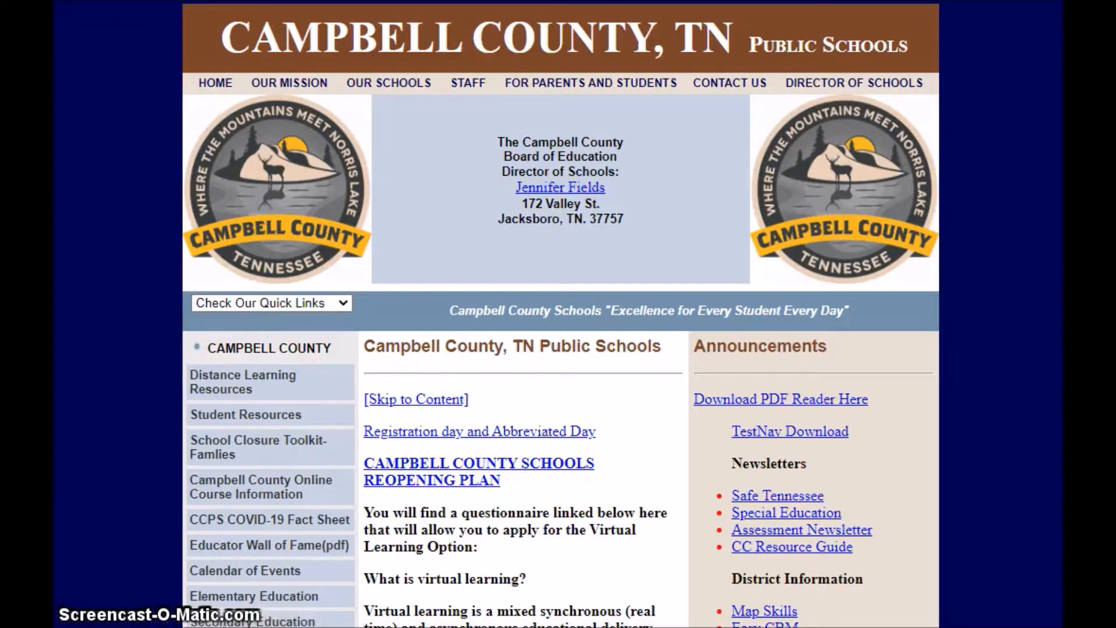
Scroll down the Campbell County Public Schools home page toward the Office 365 link.
scroll(558, 314, down, 10)
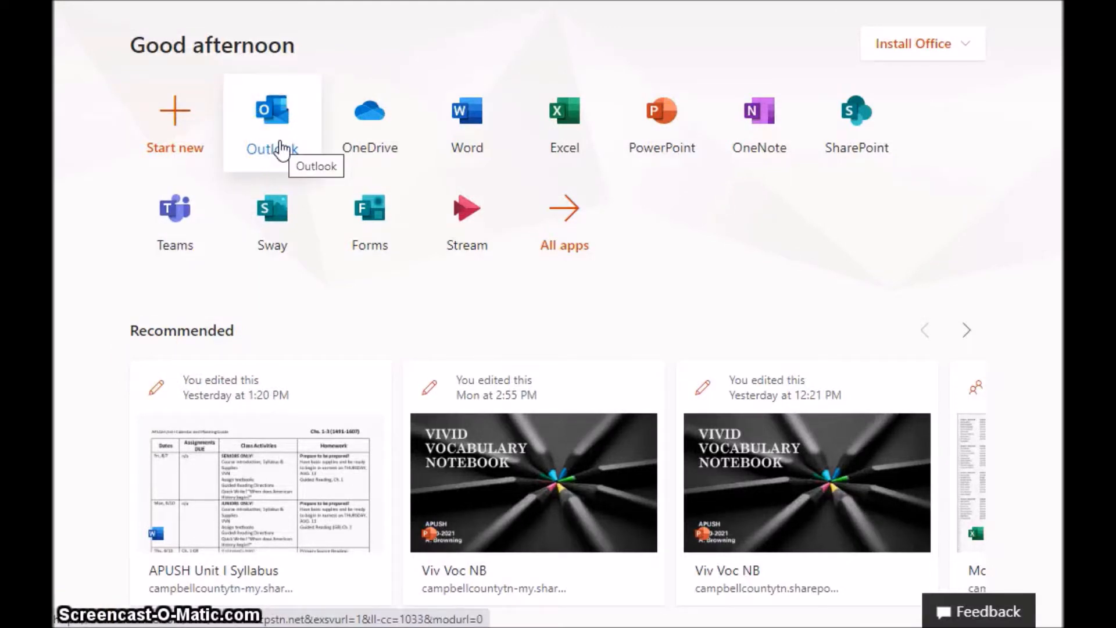
Launch Teams from the app tiles on the Office.com home page.
click(177, 224)
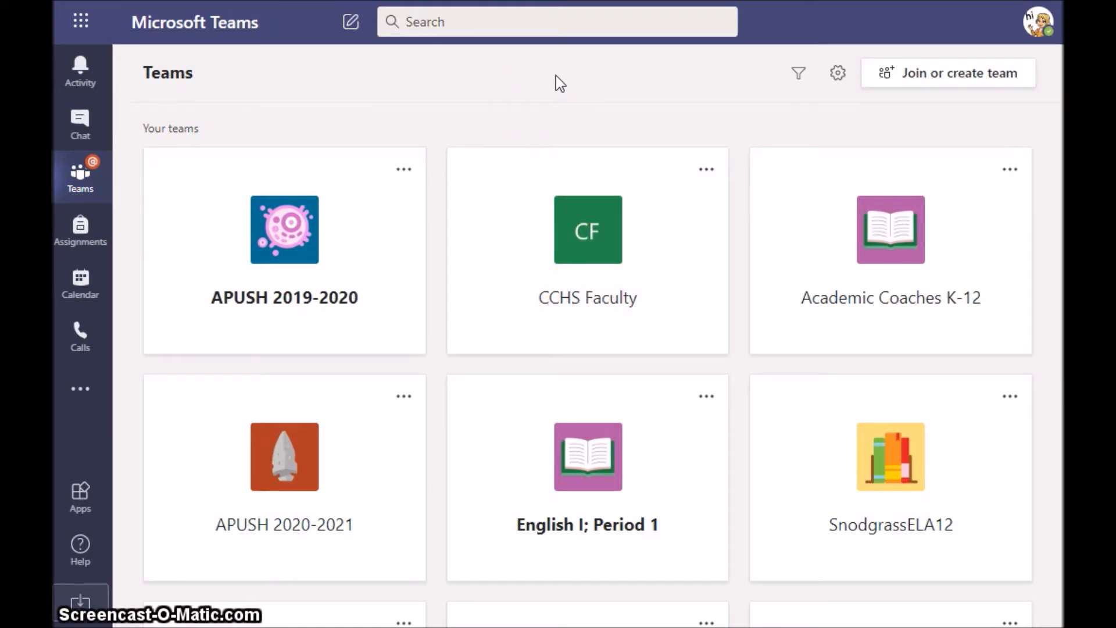
Go to the Join or create a team page from the Teams view.
click(963, 85)
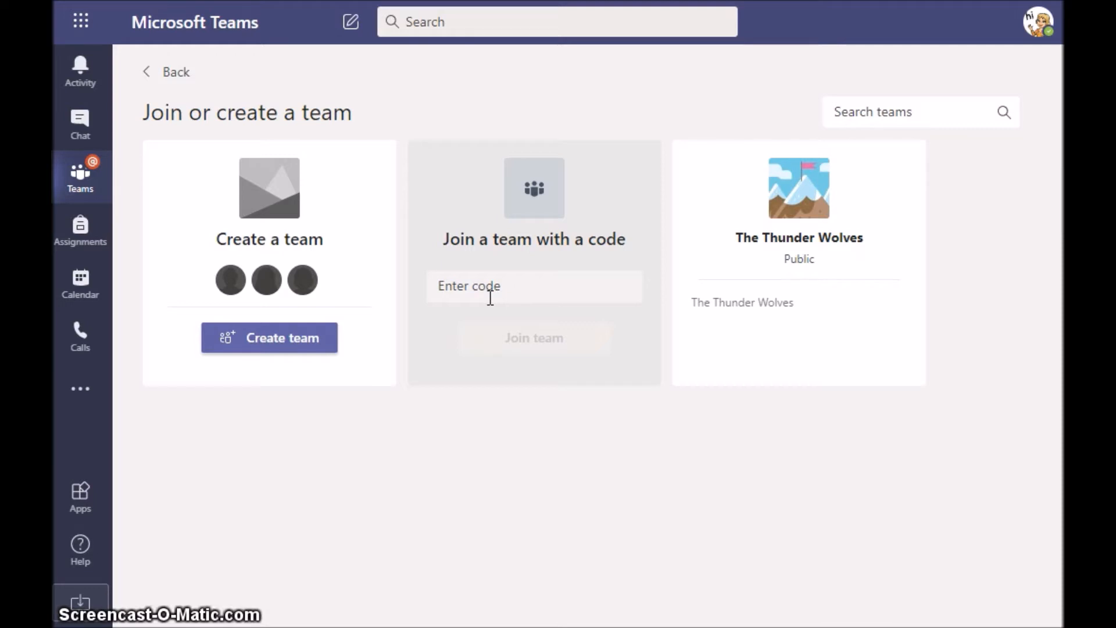
click(250, 527)
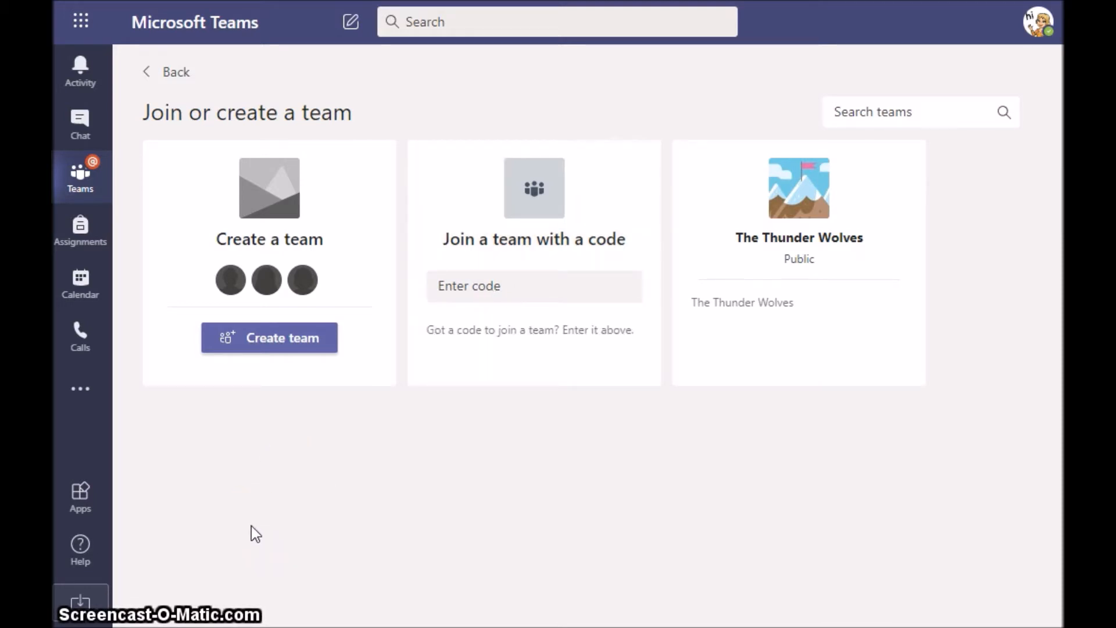
Begin creating a new team and choose the Class team type.
click(270, 351)
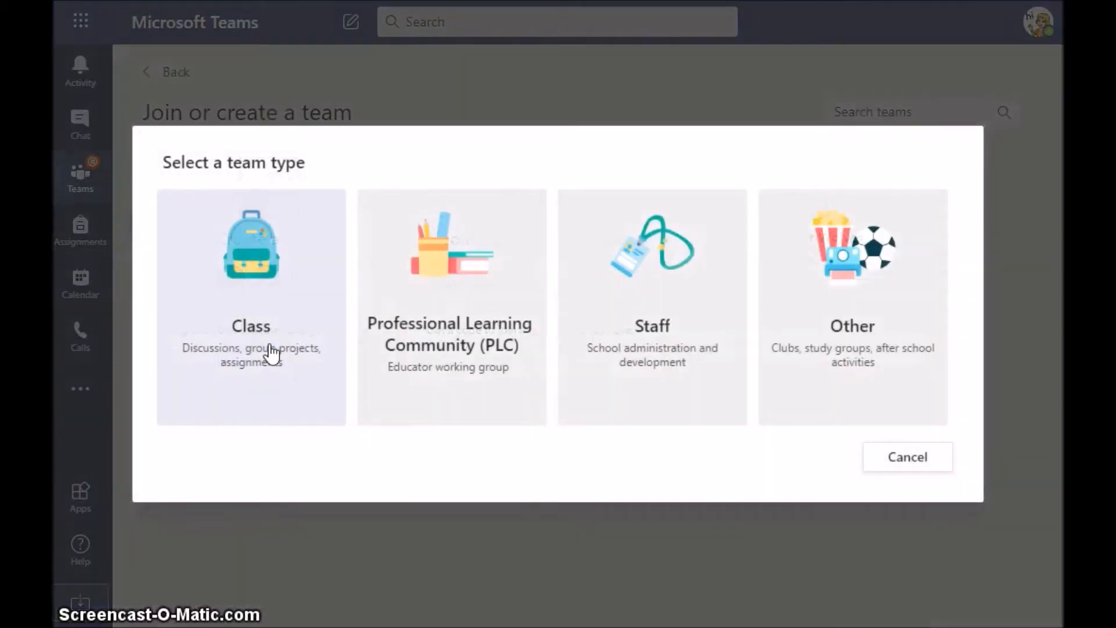
click(233, 527)
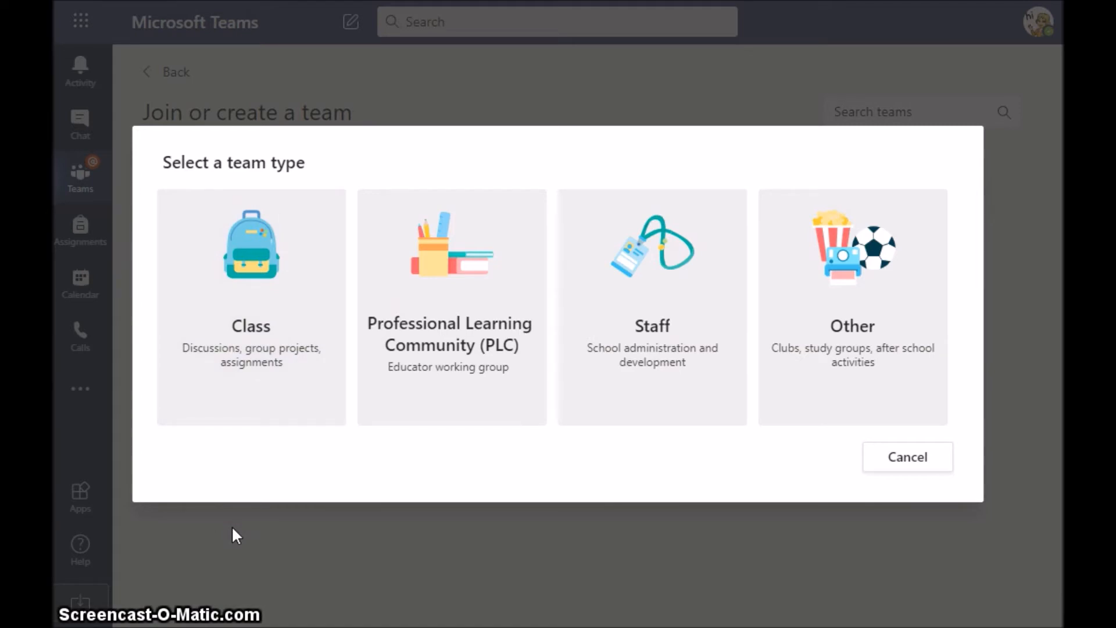
click(251, 348)
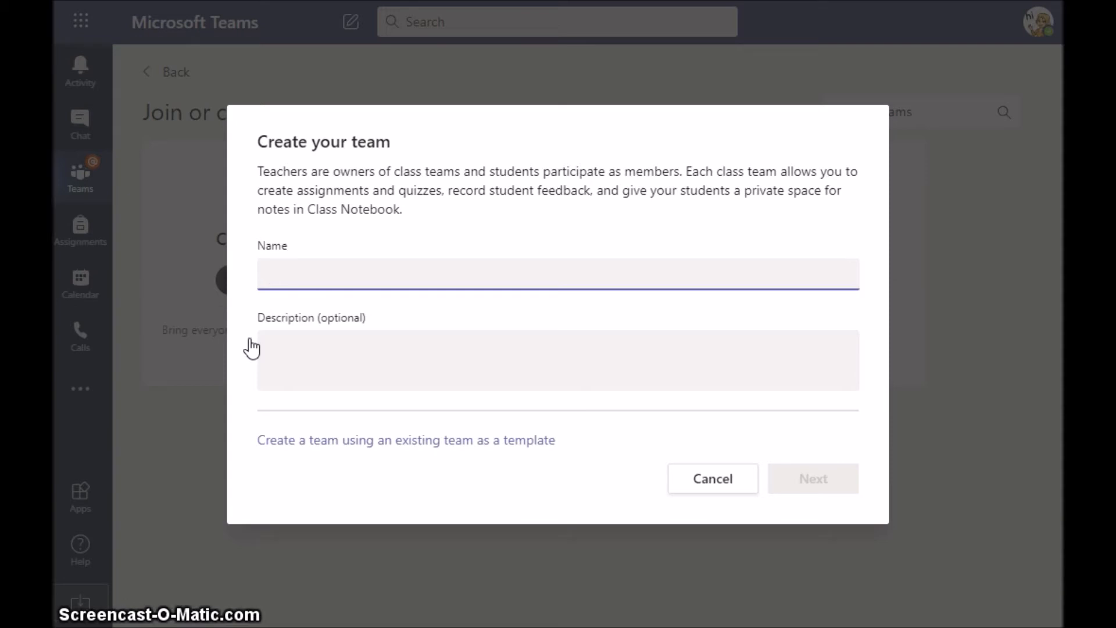
Create class team 'Test Course' described as 'This is a course that is used for training purposes.'.
text(Test Course)
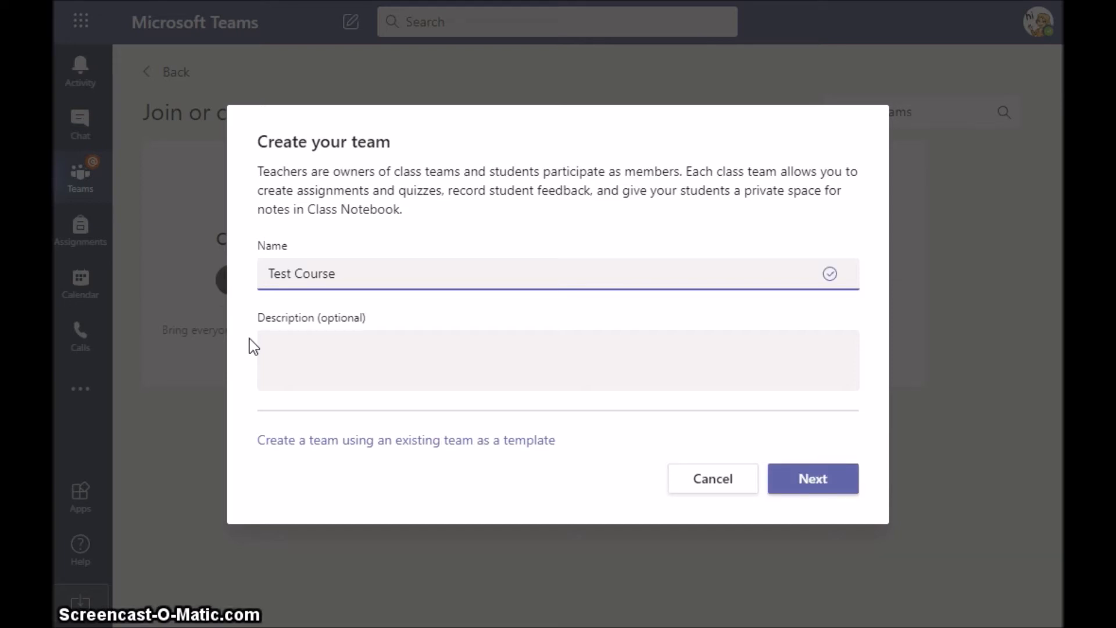
click(276, 348)
text(This is a )
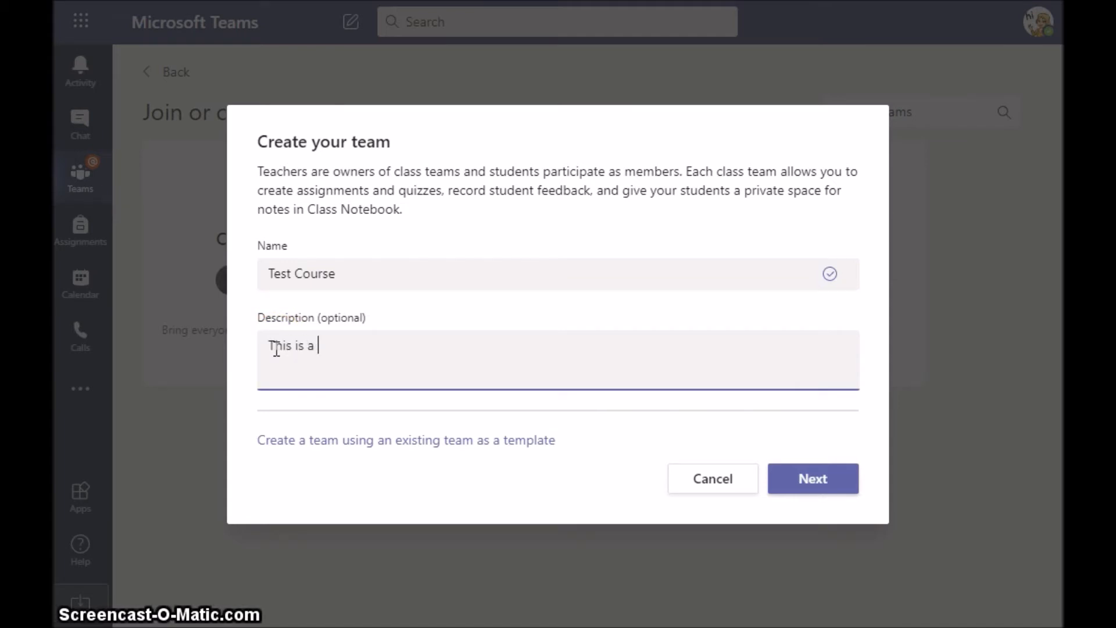
text(course that is used for traini)
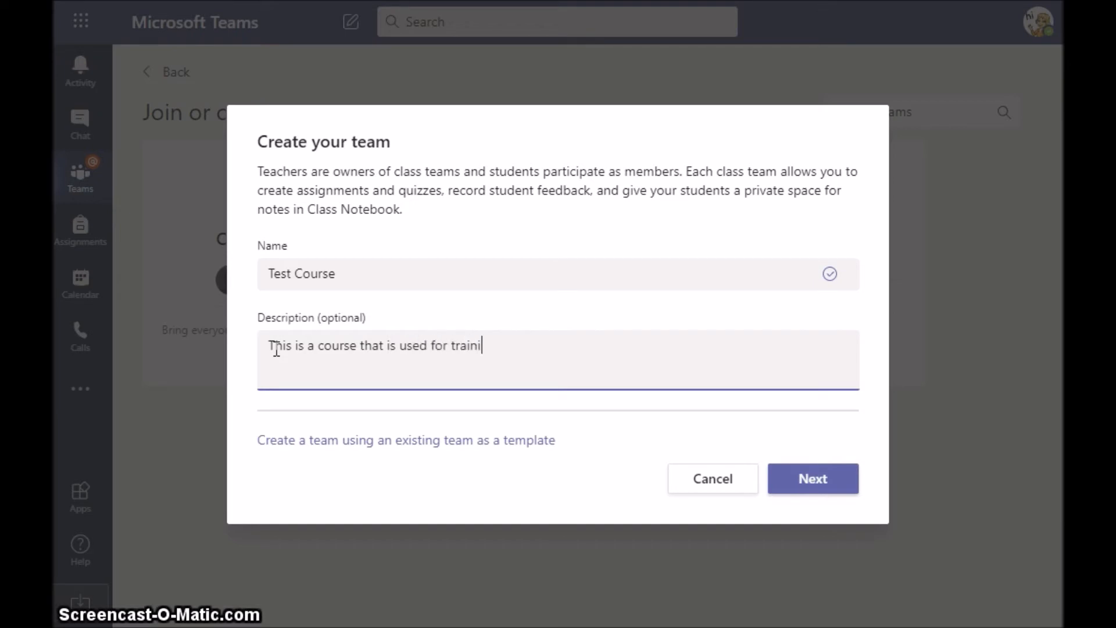
text(ng purposes)
key(BackSpace)
text(ses.)
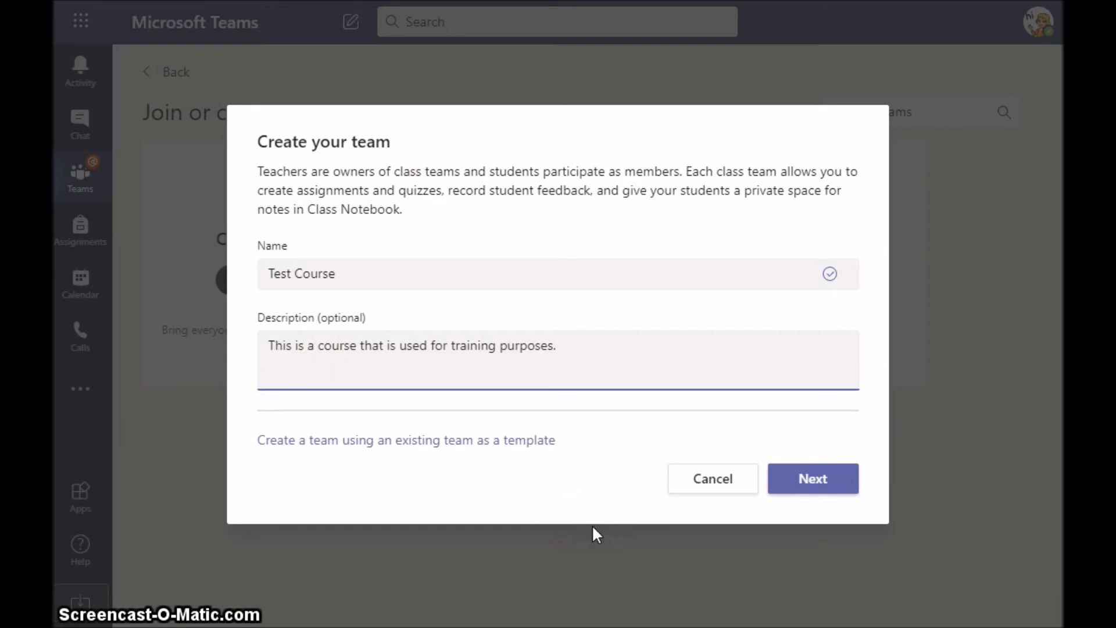
click(414, 452)
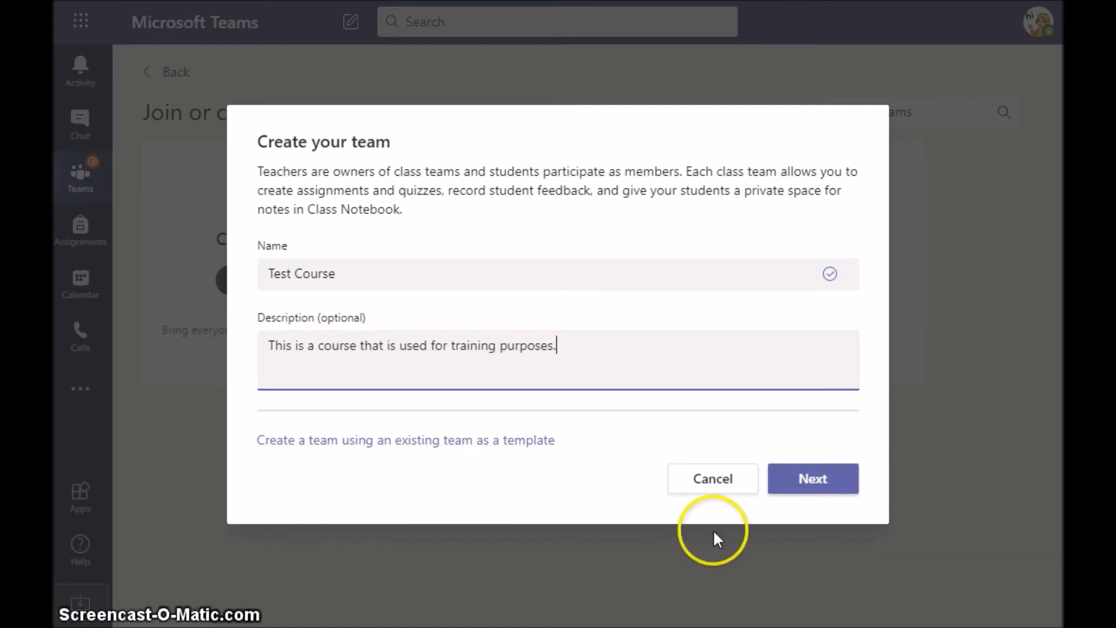
click(825, 487)
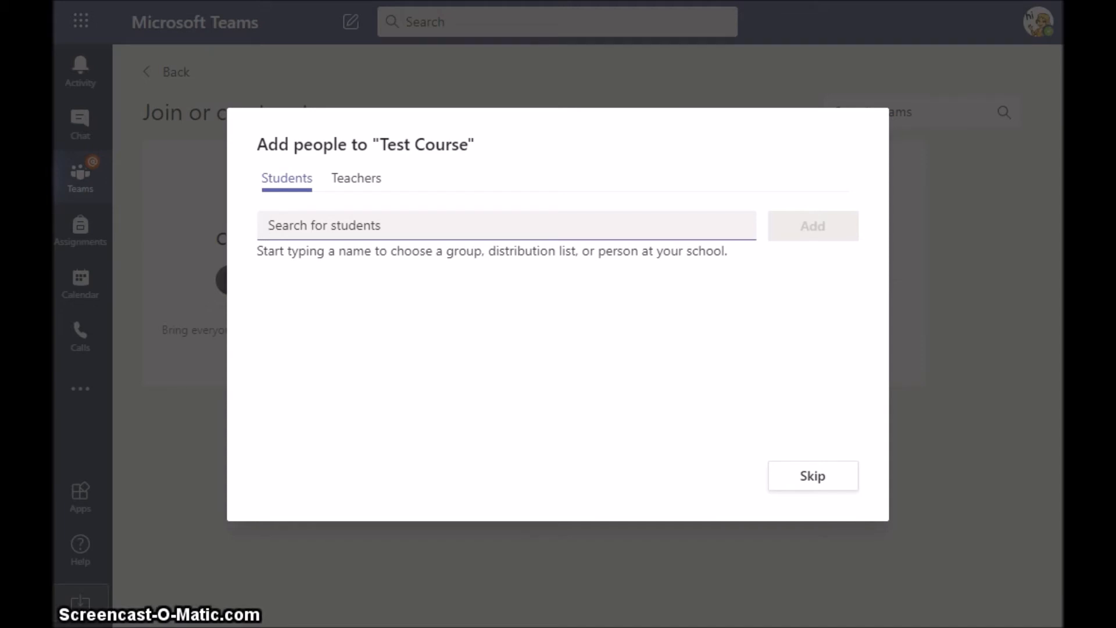
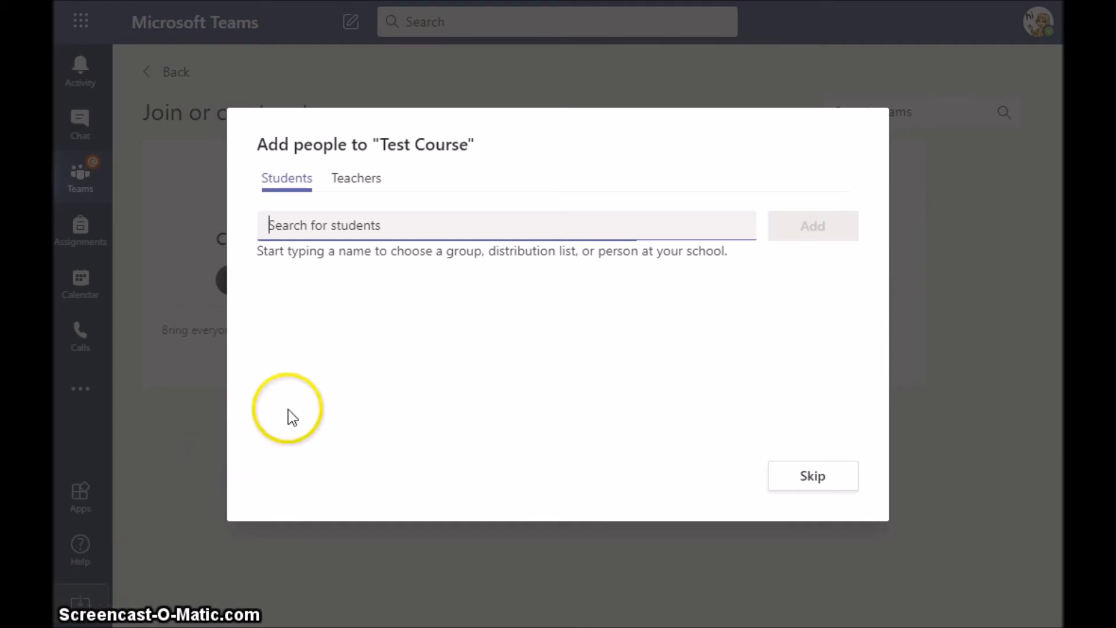
Clear the unmatched student search and switch the Add people dialog to Teachers.
click(358, 192)
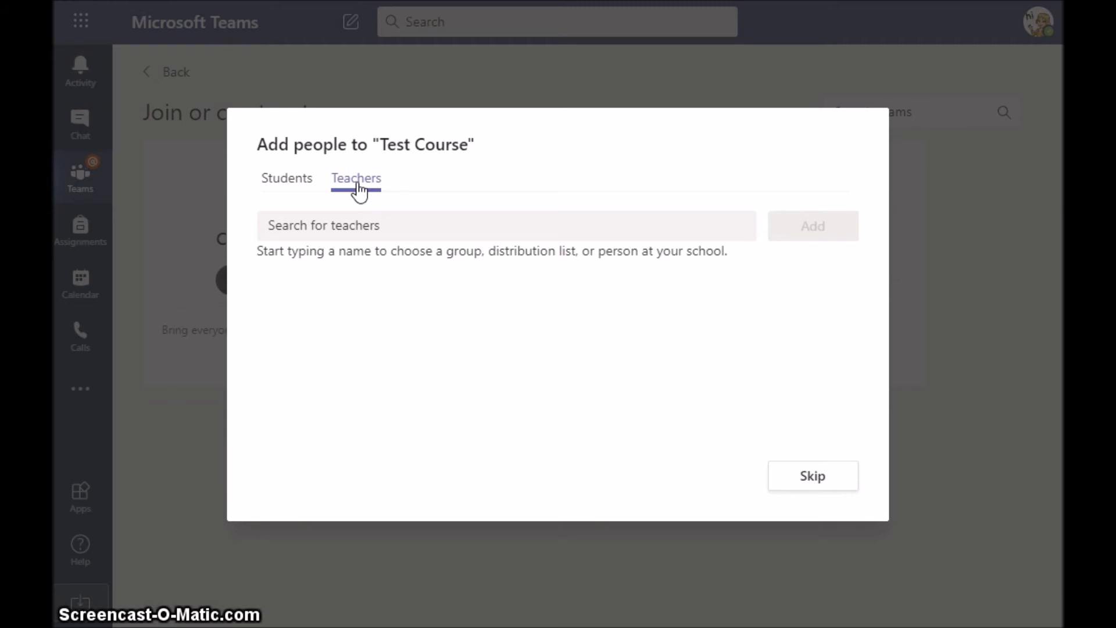
Skip adding people and land on Test Course's General channel.
click(811, 482)
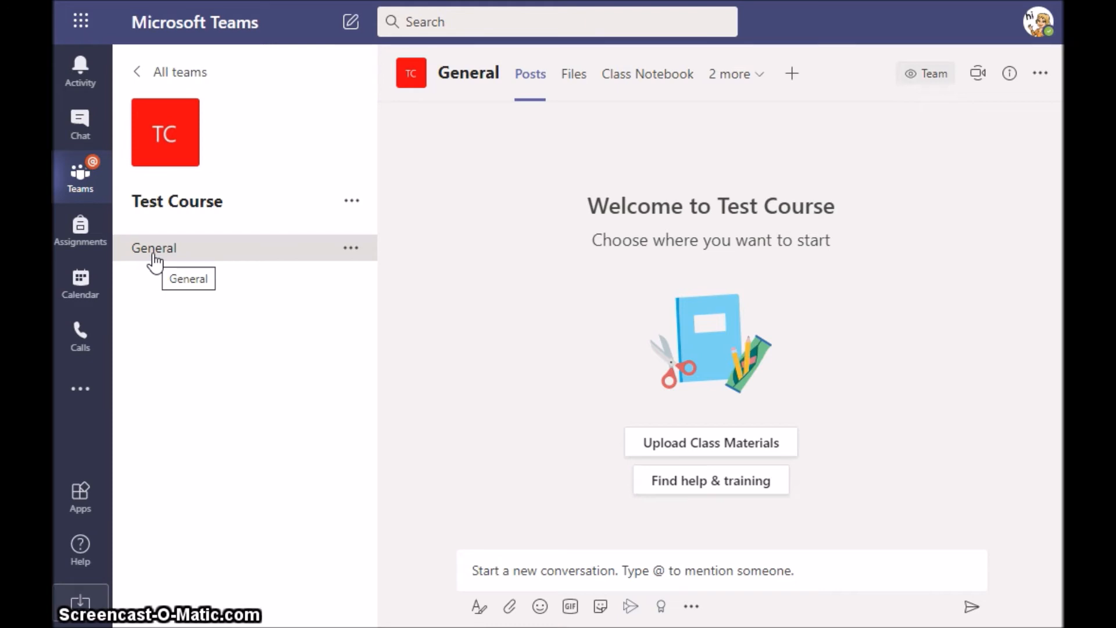
Open the More options menu for the Test Course team.
click(353, 202)
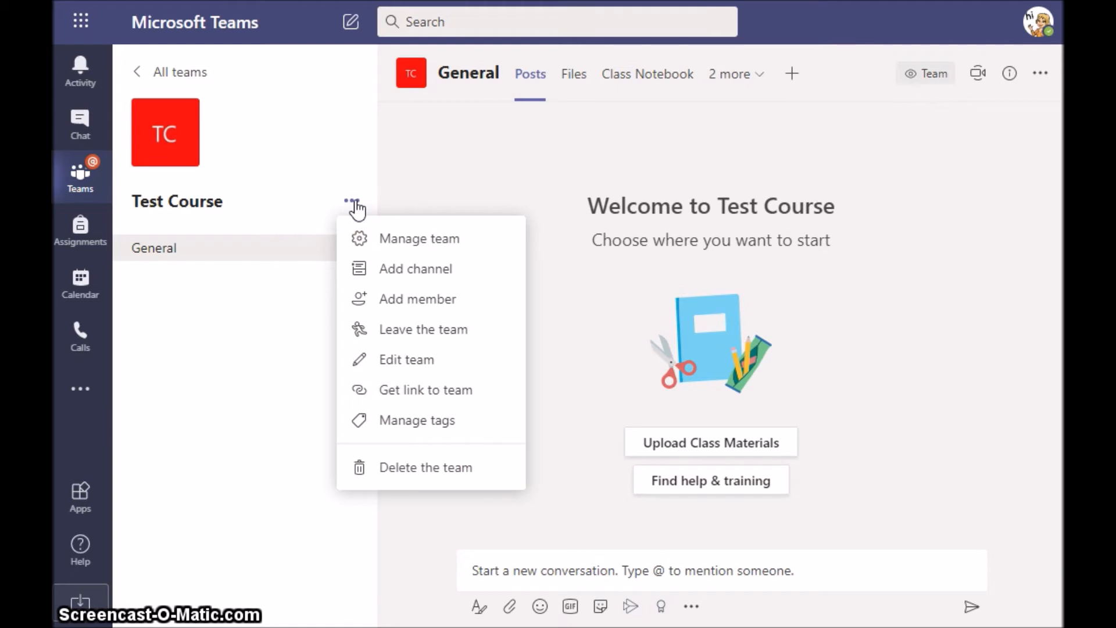
Add a new channel and name it 'Unit 1: Getting Started'.
click(394, 279)
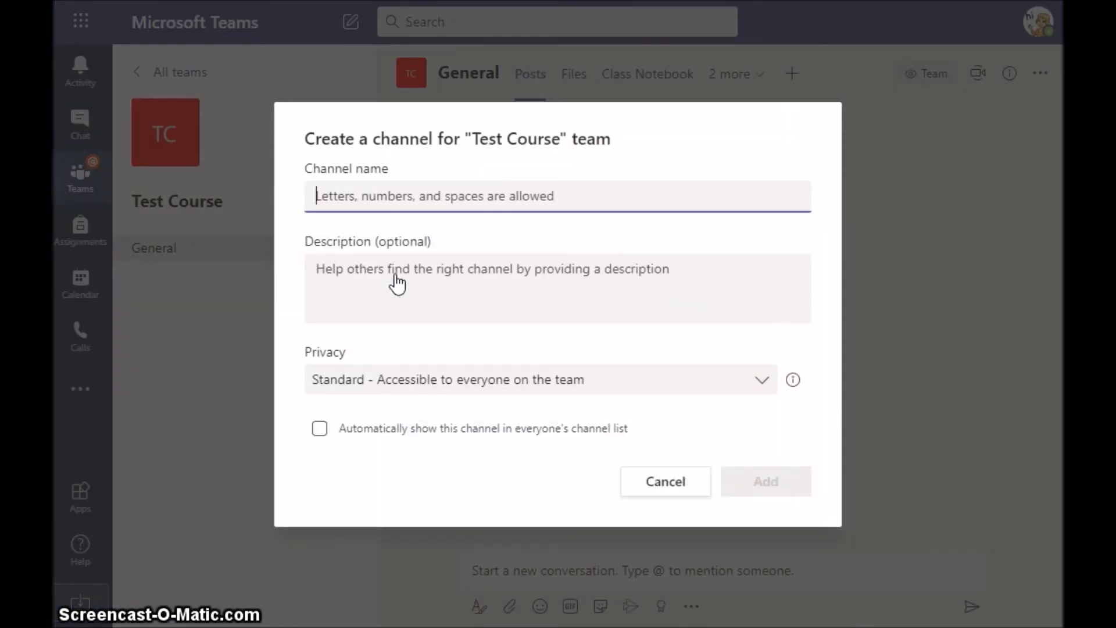
text(Uni)
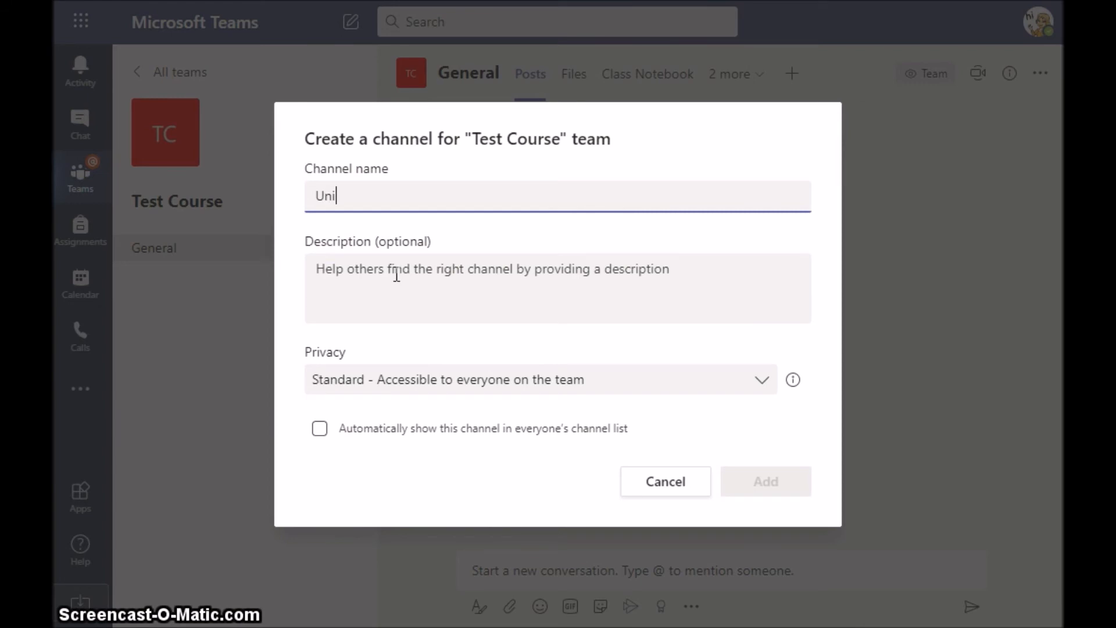
text(t 1)
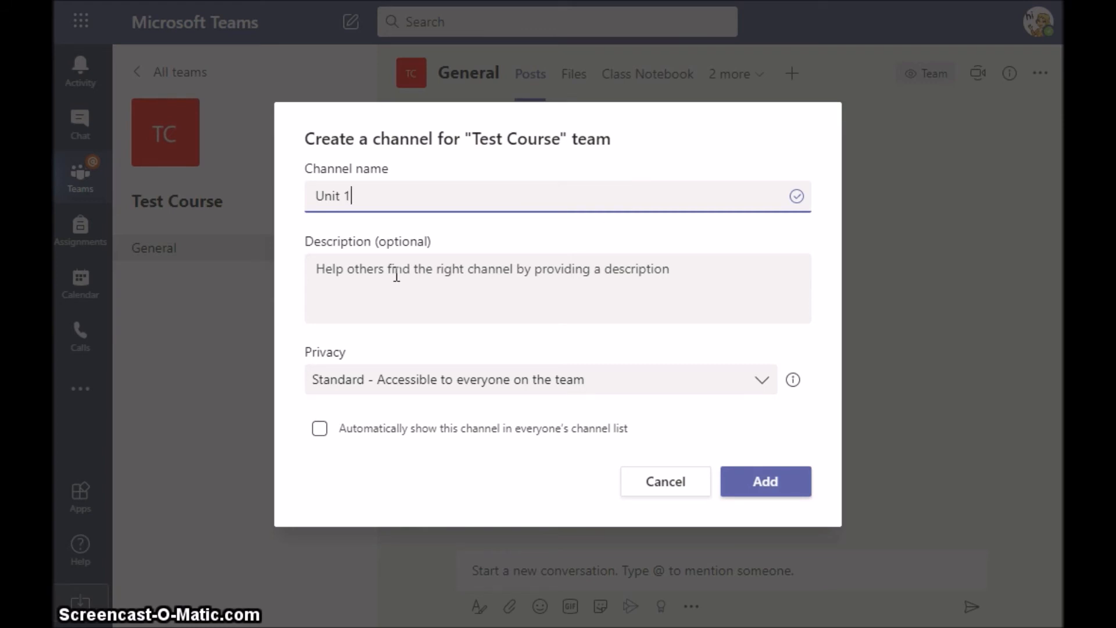
text(: Getting)
text(D)
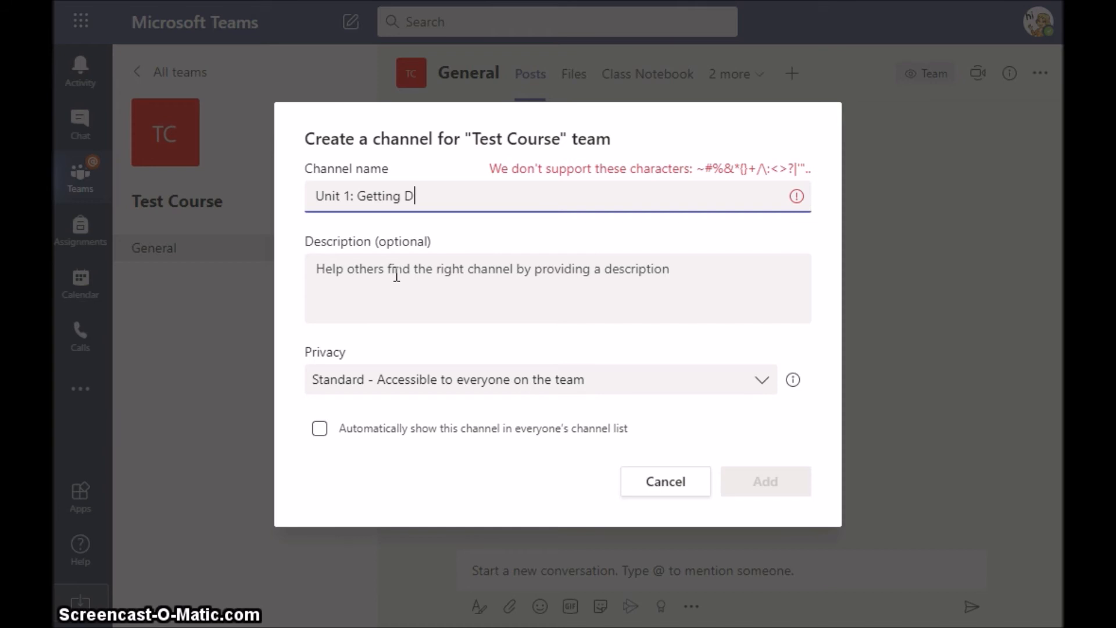
key(BackSpace)
text(Started)
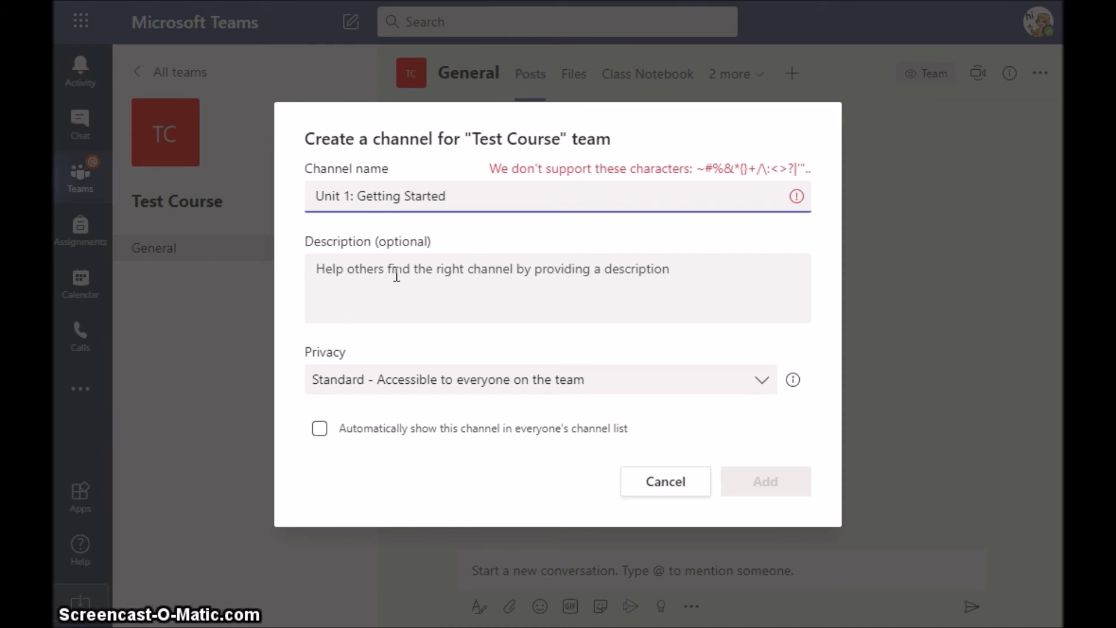
Describe the channel as 'This is an intro to the course.' and replace the colon with a hyphen.
click(354, 274)
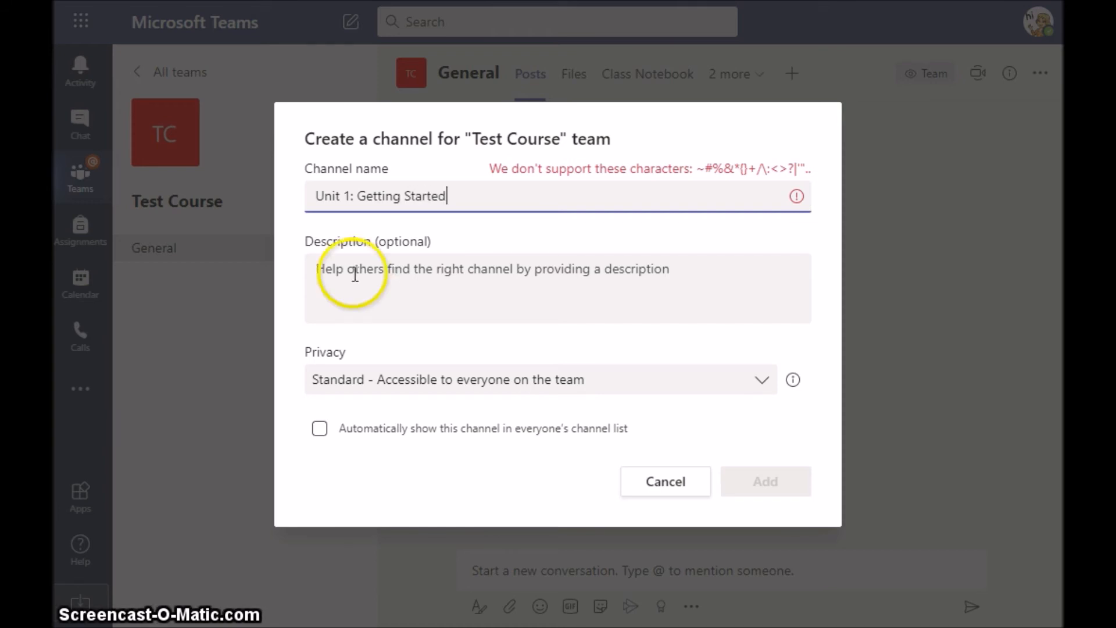
click(324, 274)
text(This is an)
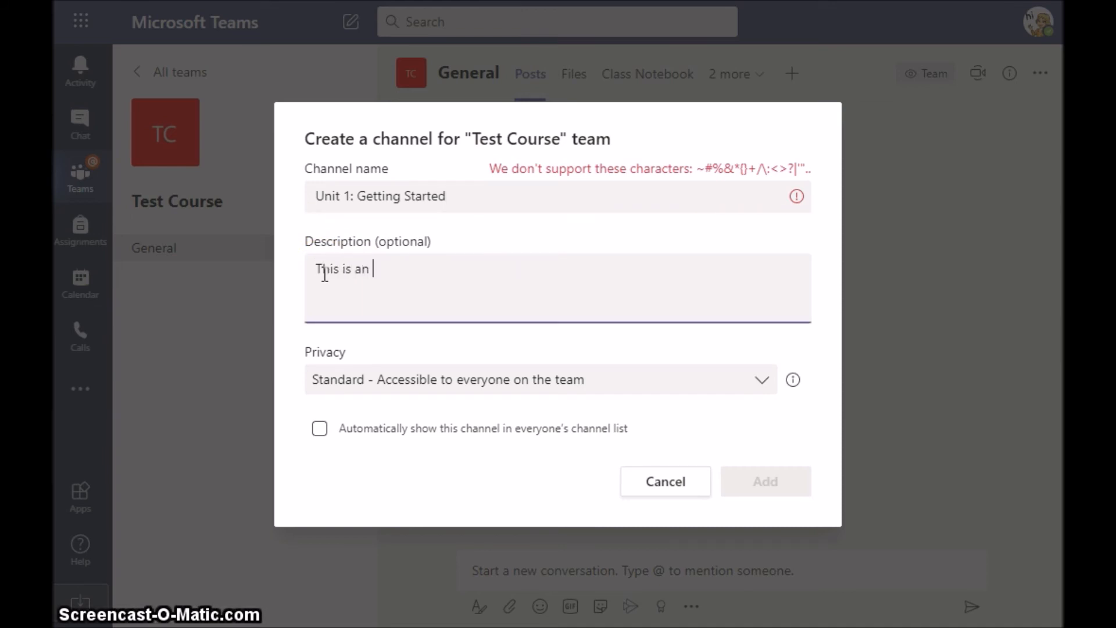
text( intro to the cour)
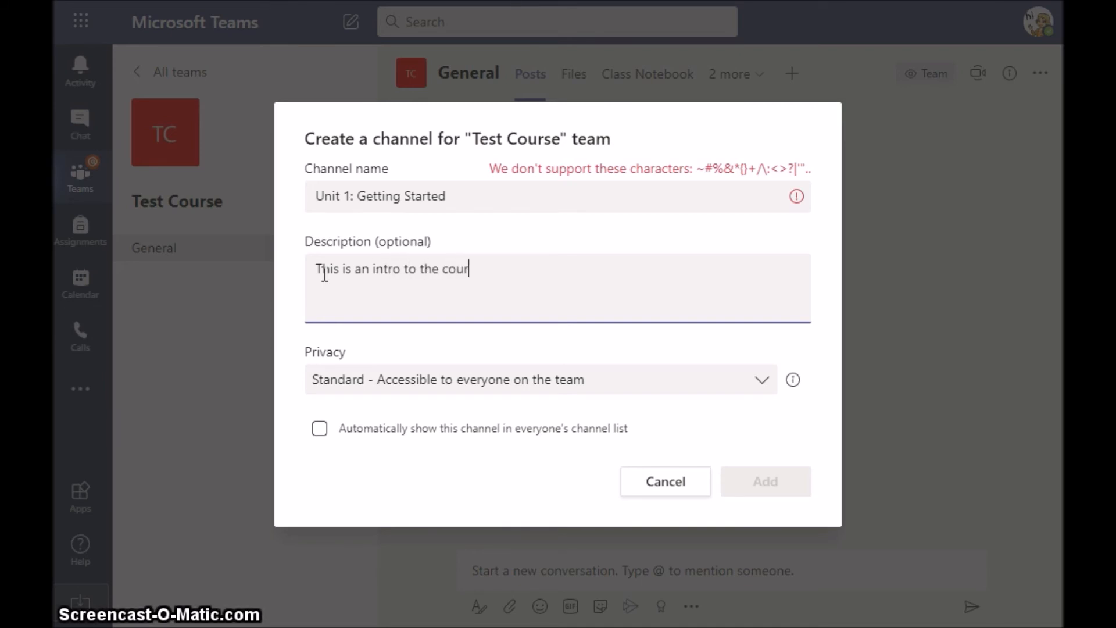
text(se.)
click(329, 217)
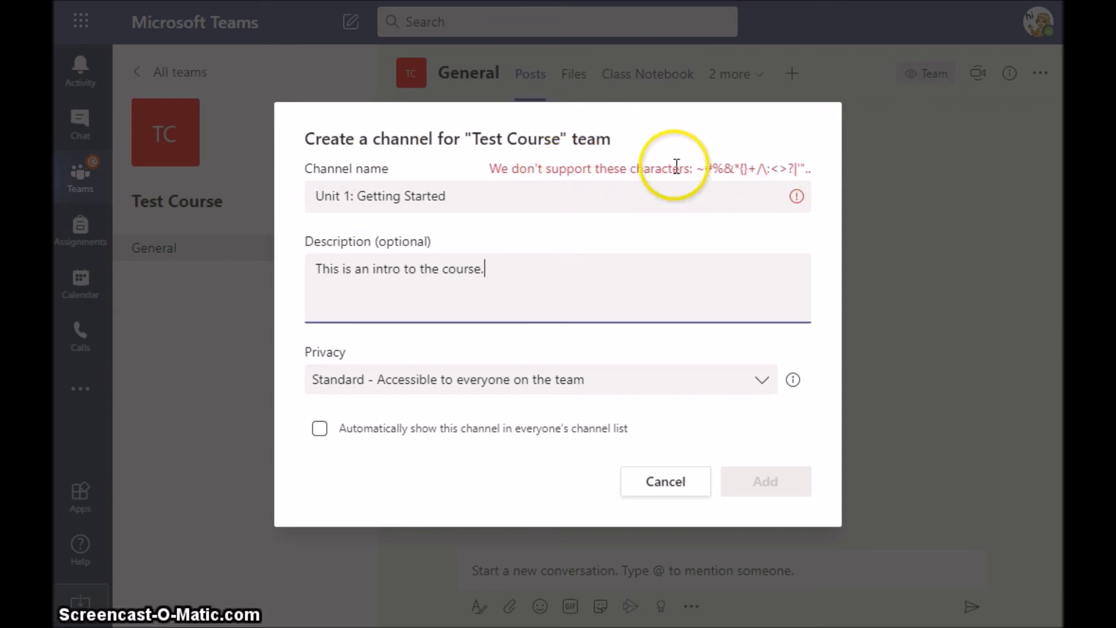
click(355, 196)
key(BackSpace)
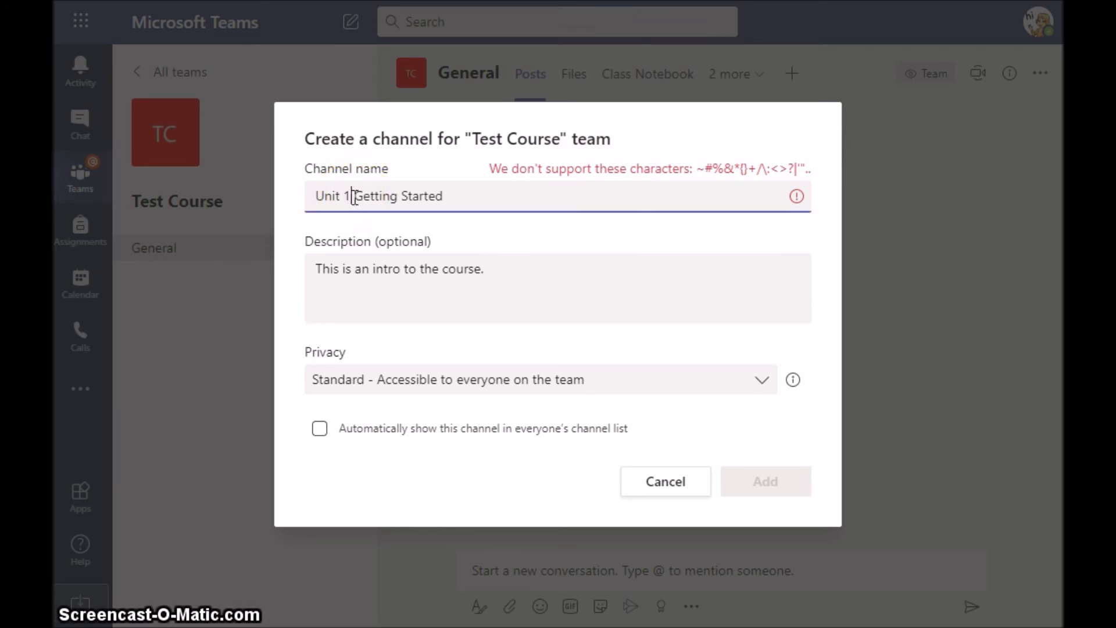
text(-)
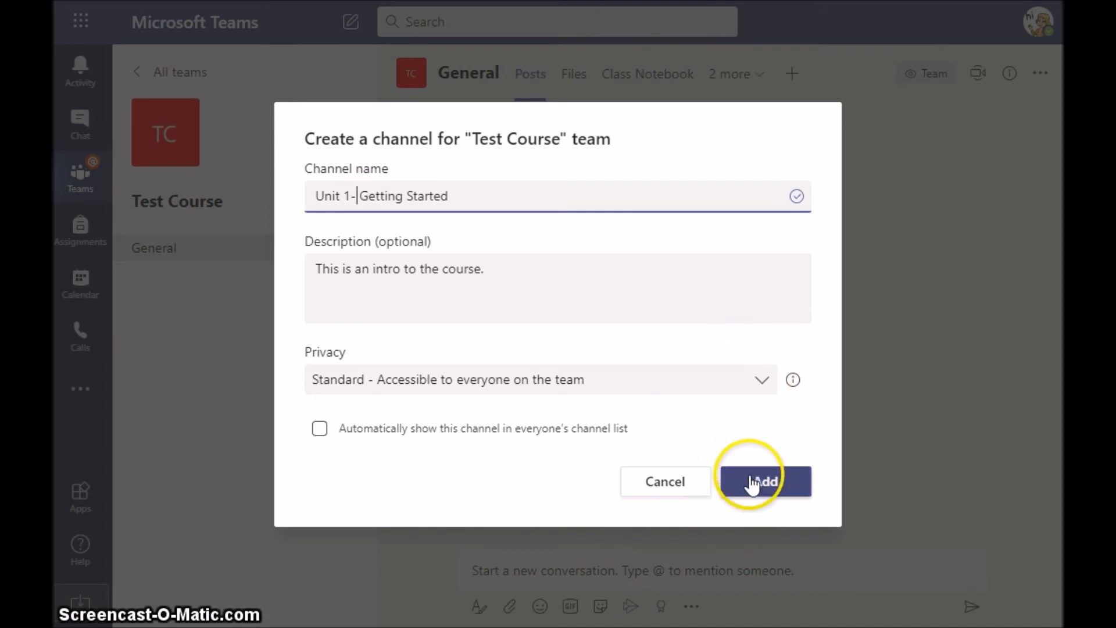
Keep Standard privacy and turn on auto-showing the channel in everyone's channel list.
click(759, 386)
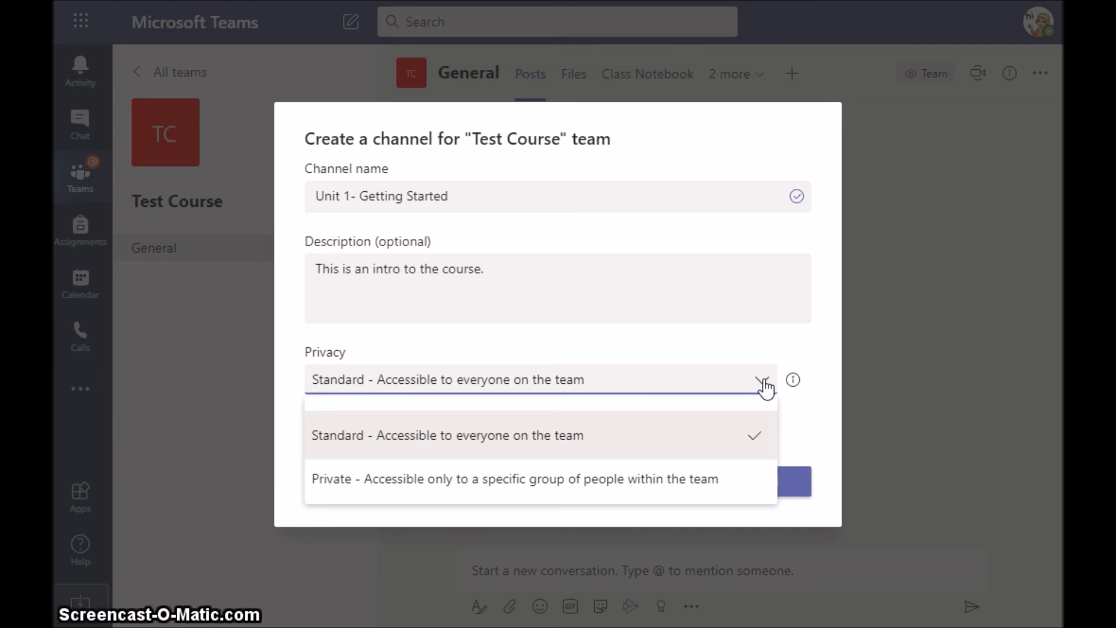
click(765, 384)
click(765, 482)
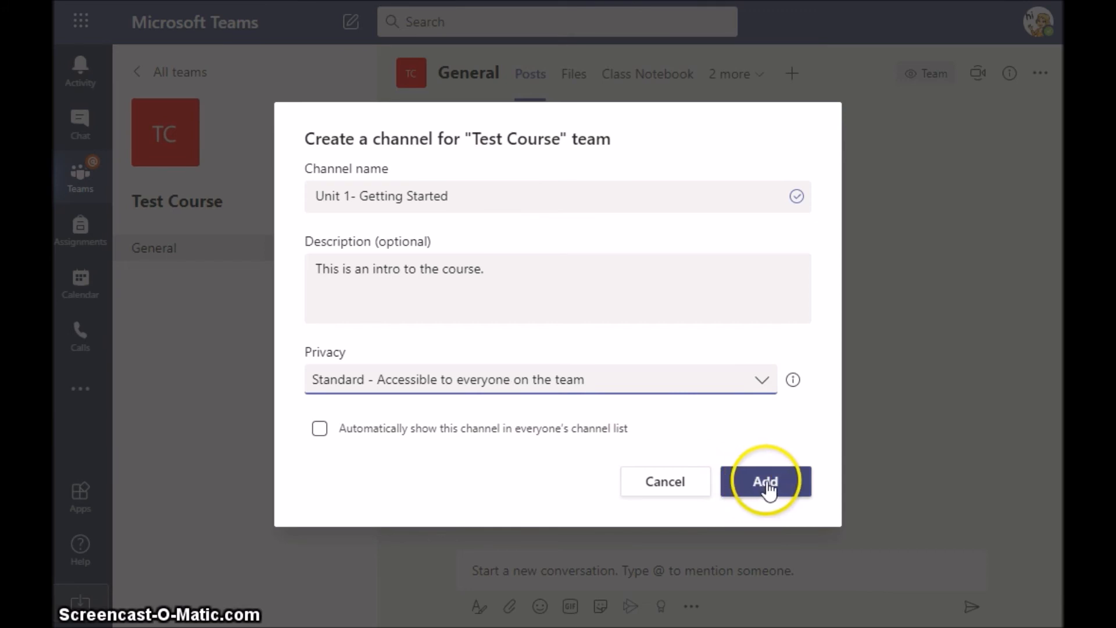
click(319, 430)
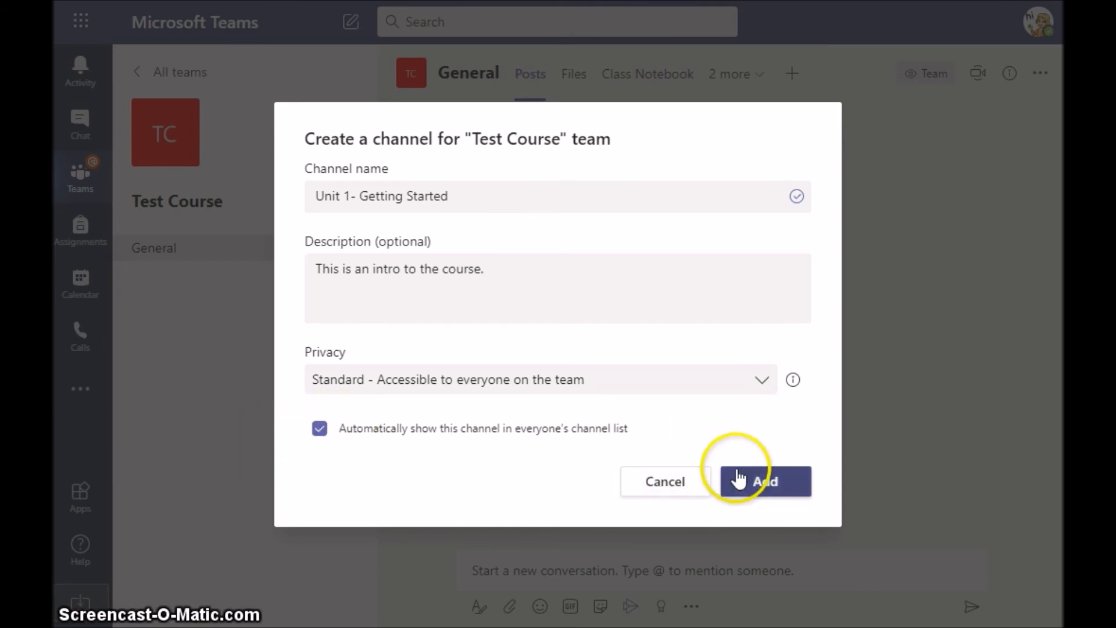
Confirm the Create a channel dialog to add 'Unit 1- Getting Started' under Test Course.
click(758, 482)
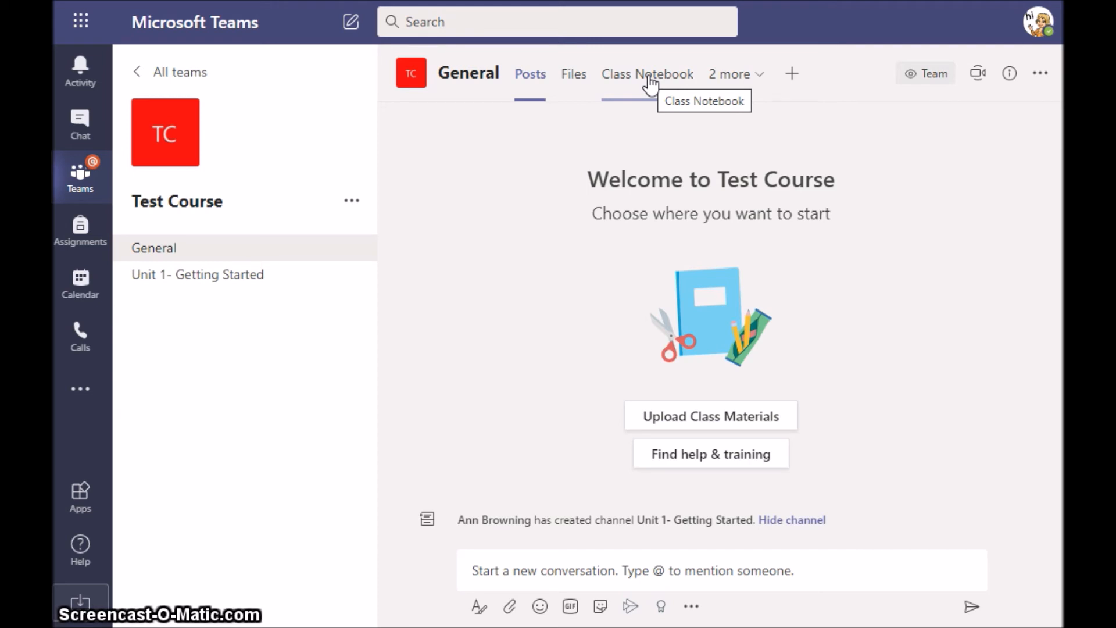
click(761, 82)
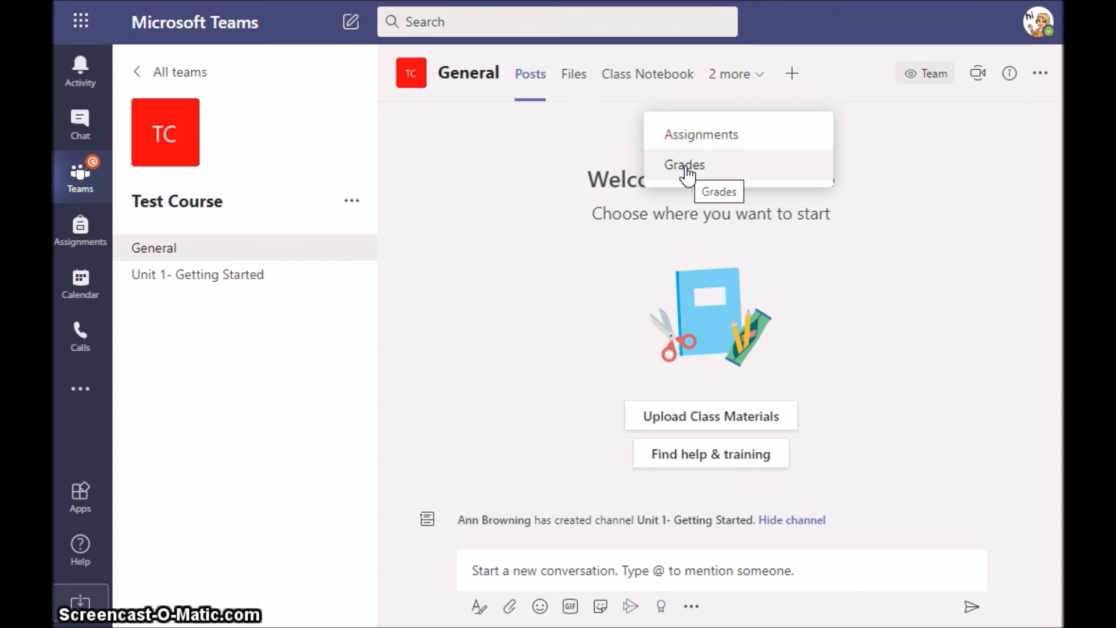
click(453, 160)
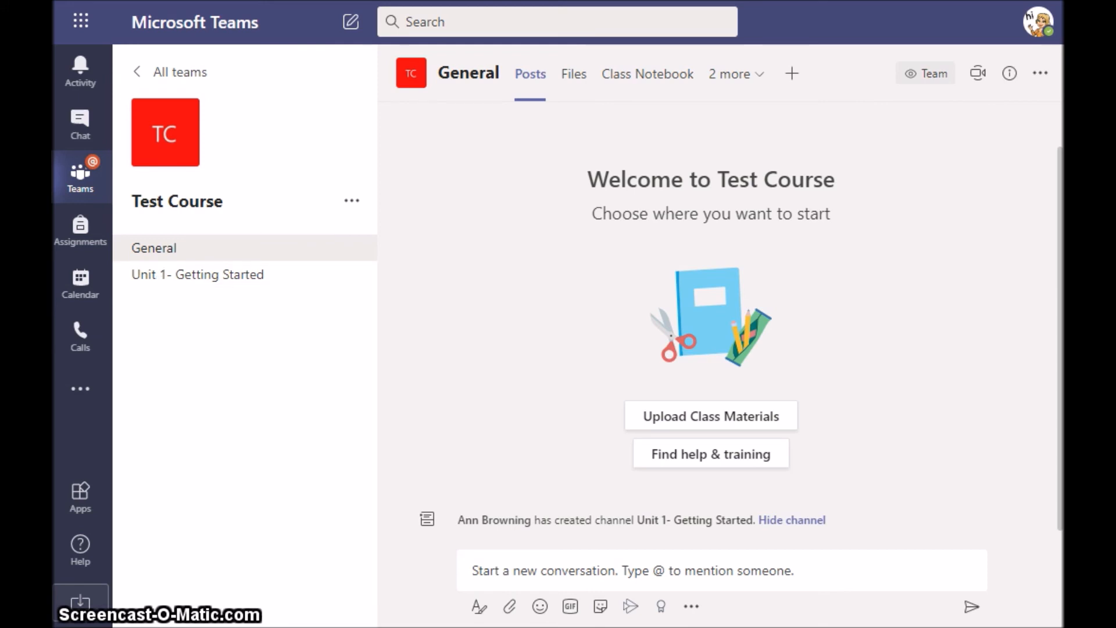
Open the 'Unit 1- Getting Started' channel's Posts and expand its '2 more' tabs list.
click(167, 280)
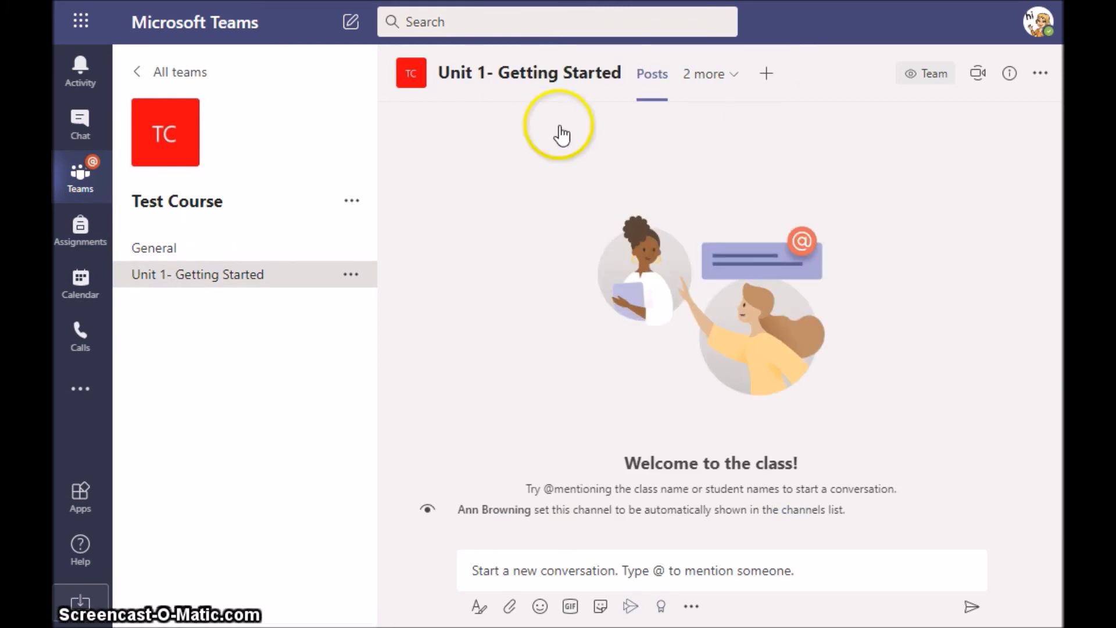
click(712, 74)
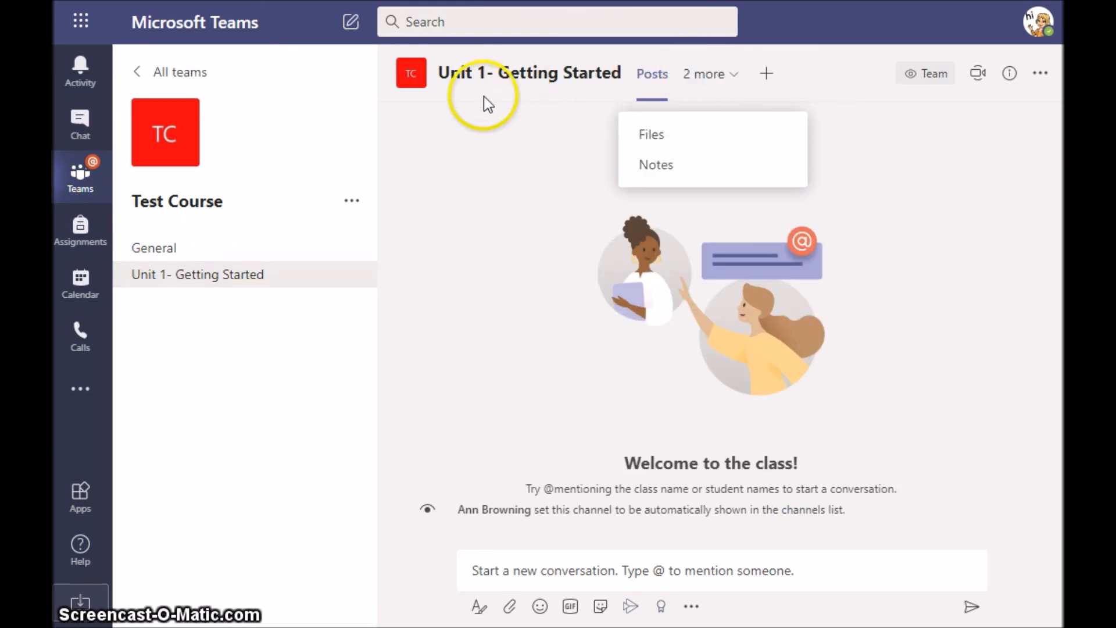